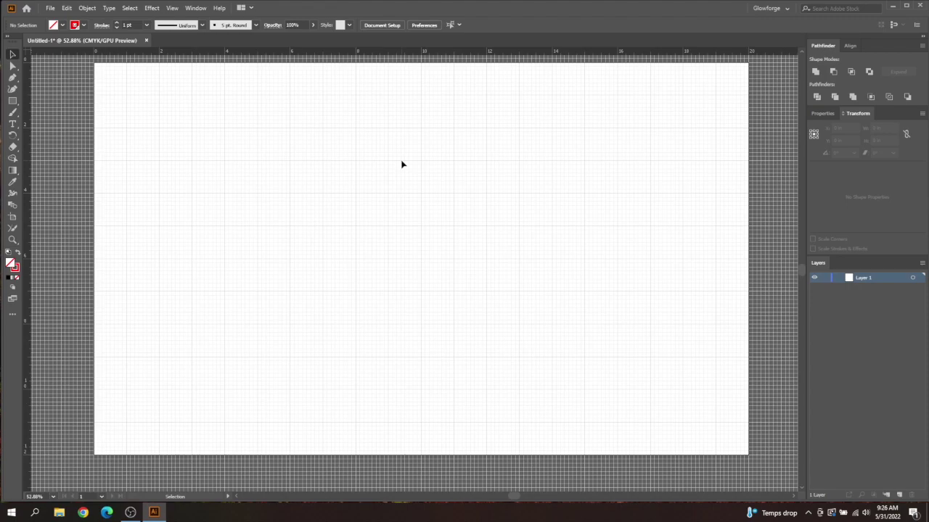
Step: Draw three overlapping rectangles of different sizes, including a small square, on the artboard
click(12, 103)
drag(207, 115, 320, 203)
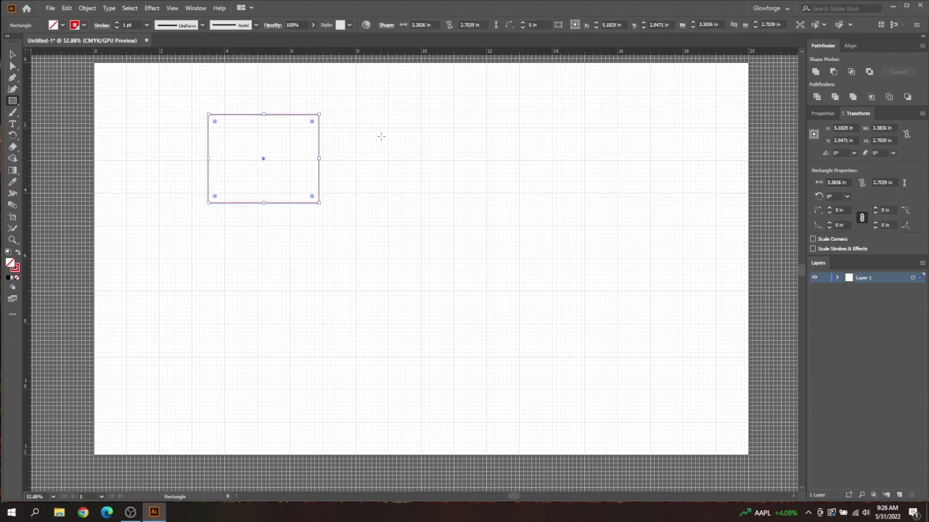
drag(381, 136, 175, 271)
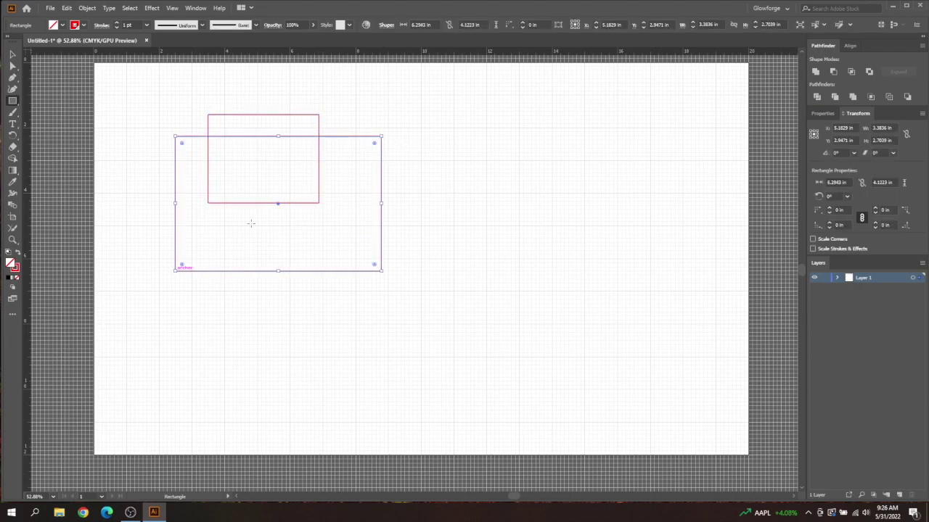
mouse_move(274, 172)
mouse_down()
mouse_move(379, 264)
mouse_move(333, 230)
mouse_up()
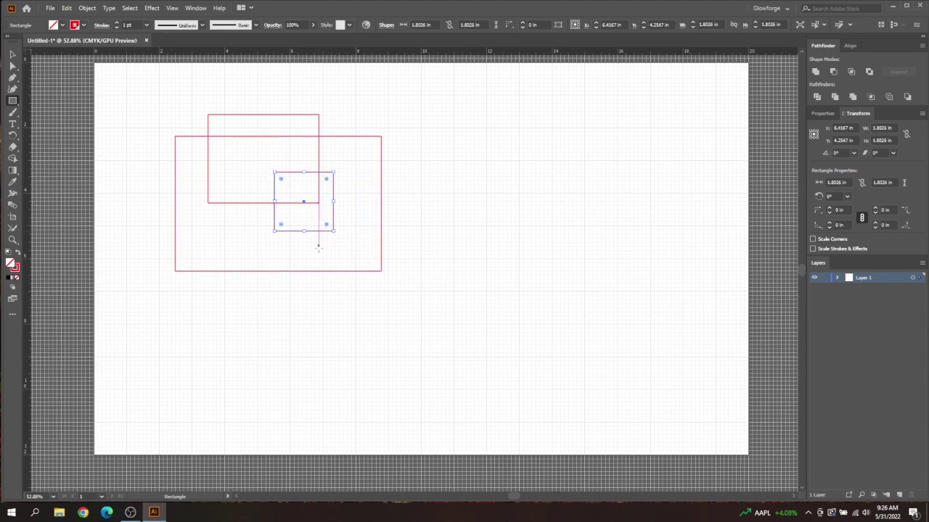
Step: Draw three overlapping circles: a small one, a large upper-right one, and a big lower-left one
drag(12, 101, 44, 112)
drag(245, 148, 316, 218)
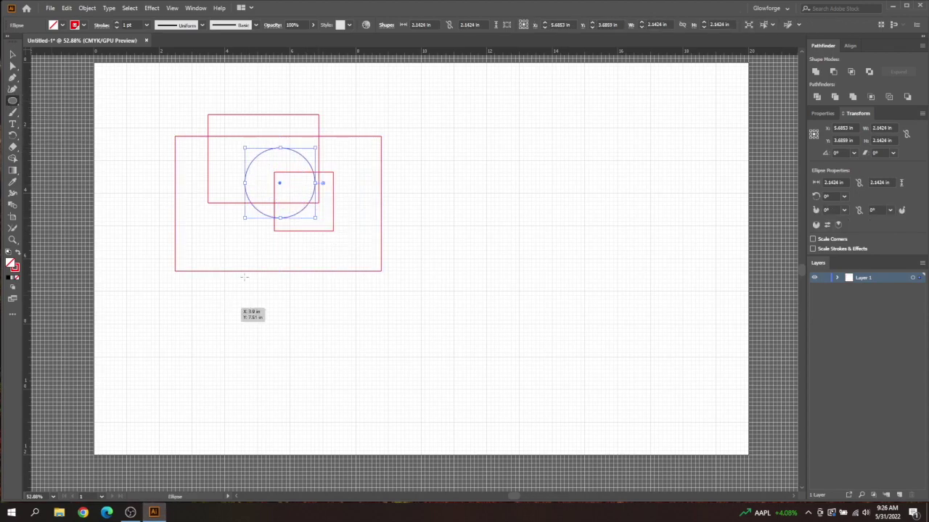
mouse_move(427, 92)
mouse_down()
mouse_move(319, 225)
mouse_move(296, 223)
mouse_up()
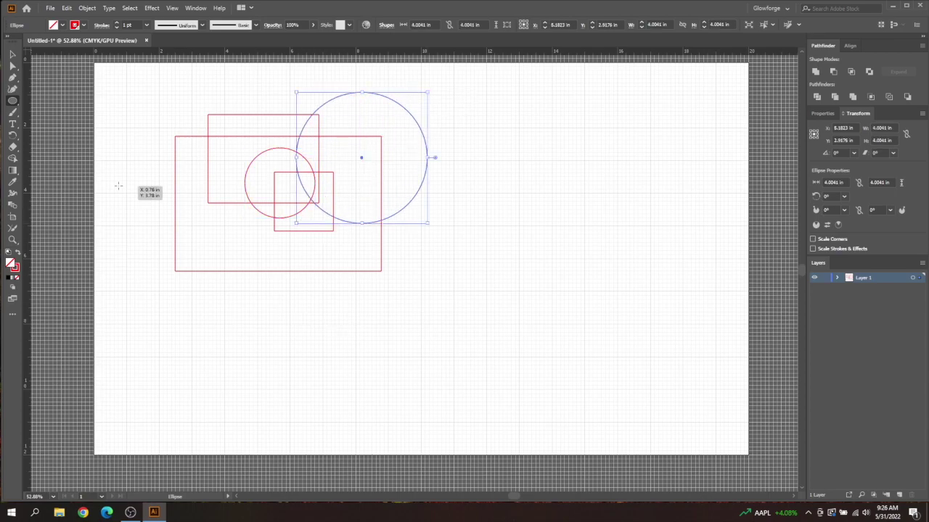
mouse_move(118, 148)
mouse_down()
mouse_move(285, 300)
mouse_move(302, 330)
mouse_up()
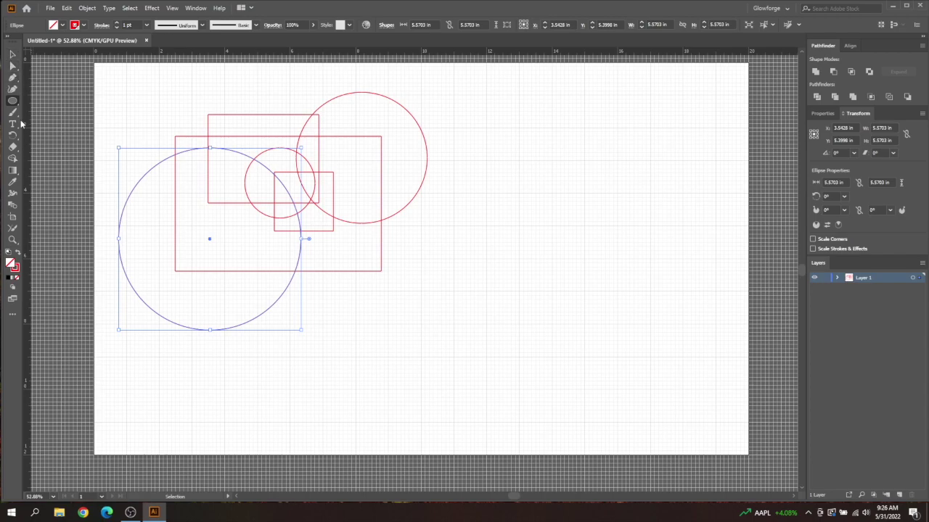
Step: Marquee-select all six rectangles and circles, then switch to the Shape Builder tool
click(13, 158)
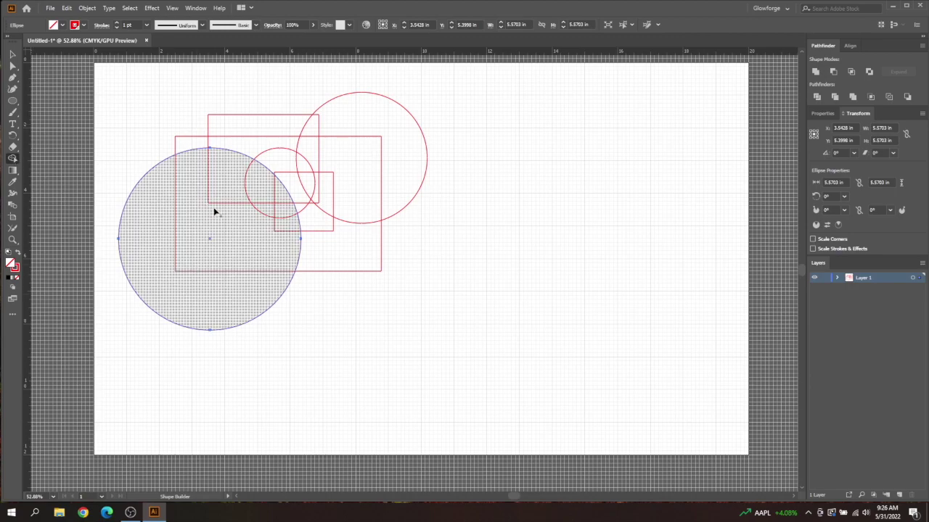
click(13, 54)
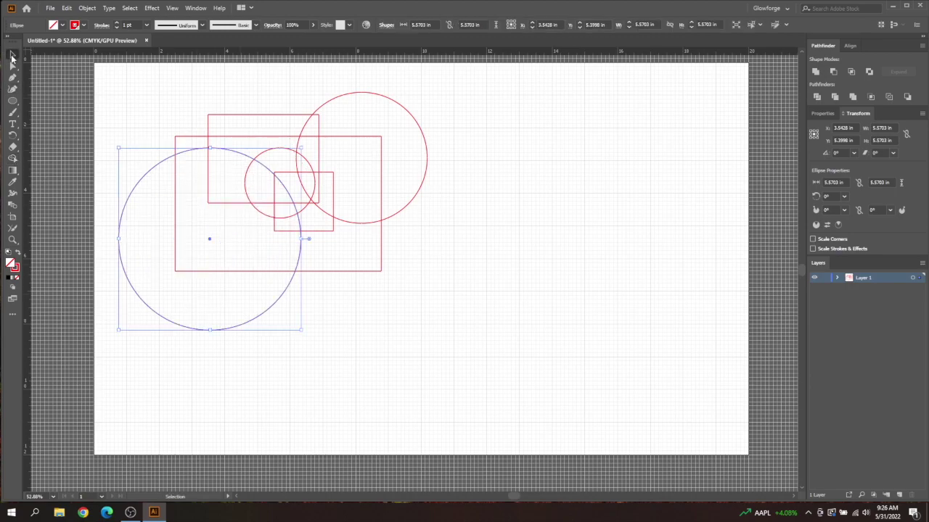
drag(137, 121, 403, 308)
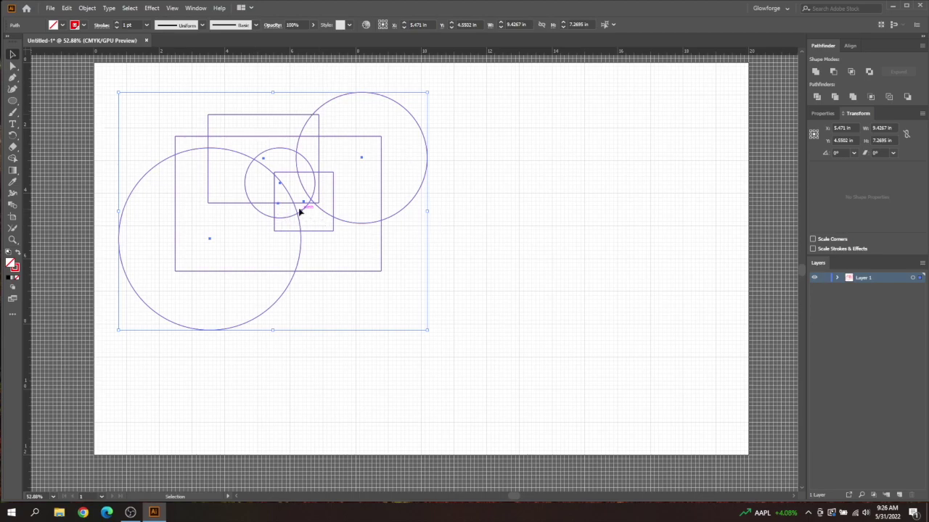
click(12, 158)
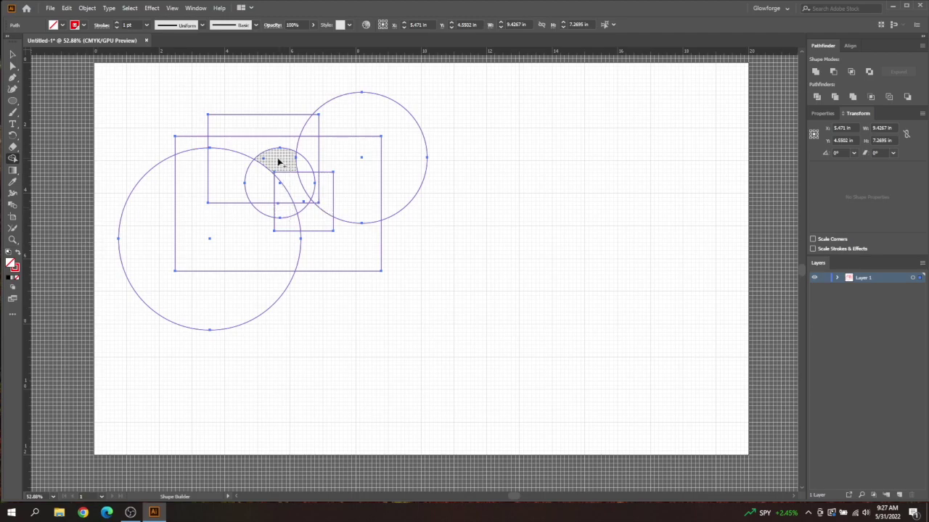
Step: Merge the crescent region with the small circle's top, the small square, and the region below
drag(280, 161, 291, 187)
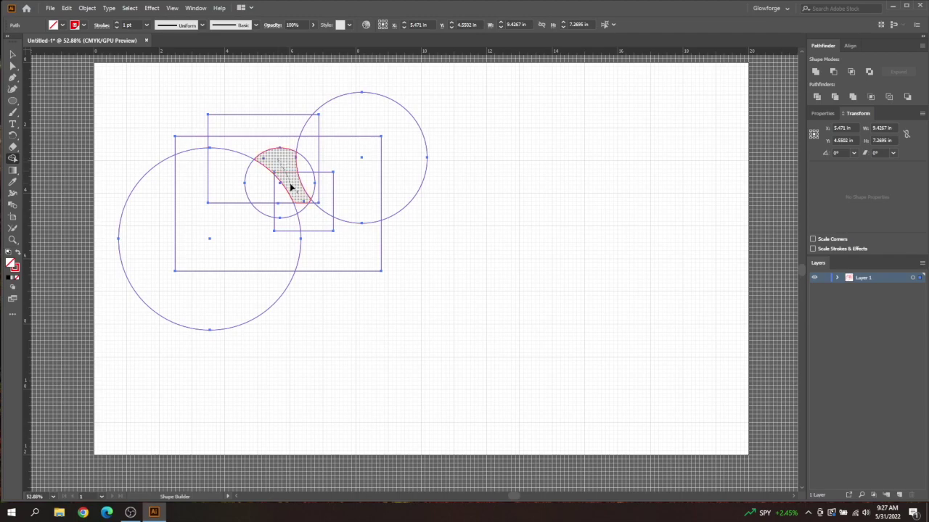
drag(291, 188, 290, 187)
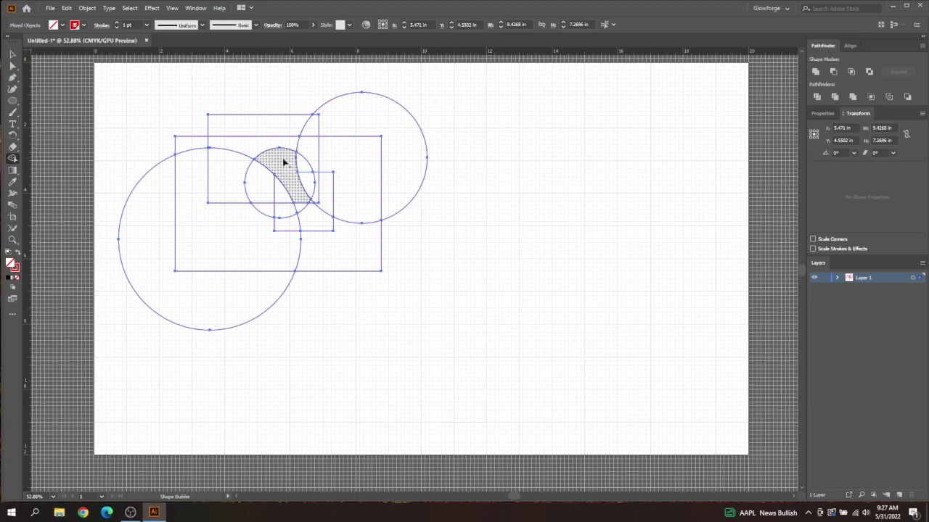
drag(283, 162, 317, 229)
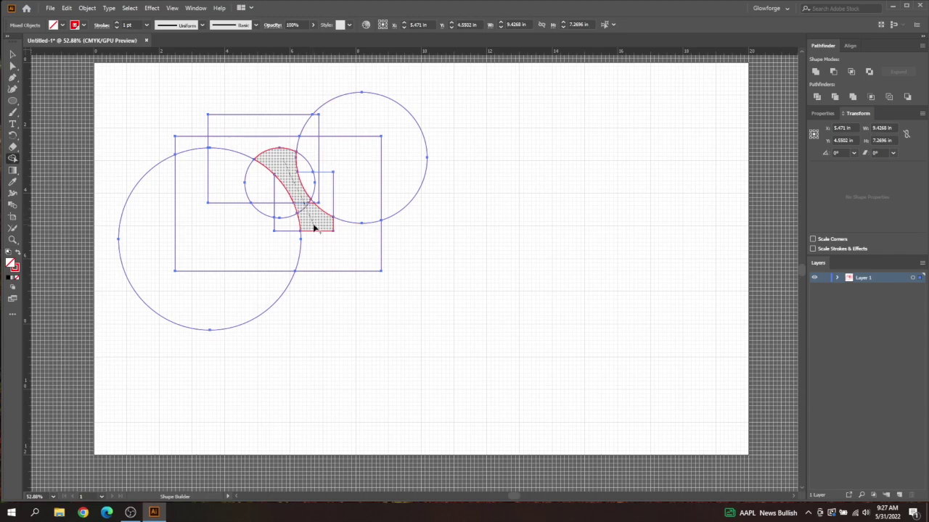
click(302, 190)
mouse_move(306, 182)
mouse_down()
mouse_move(311, 207)
mouse_move(312, 132)
mouse_up()
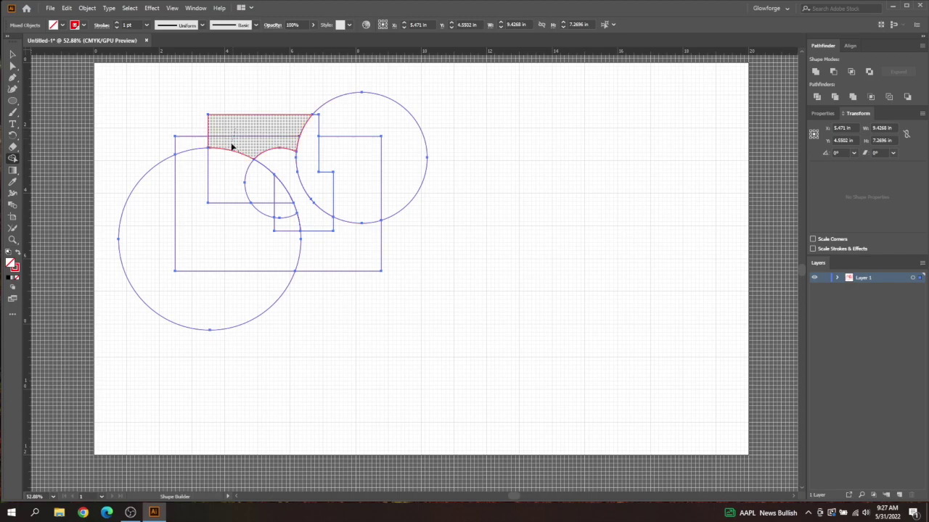
Step: Merge the top rectangle strip, L-shaped region, small-circle pieces and top corner piece with their neighbours
drag(232, 148, 223, 180)
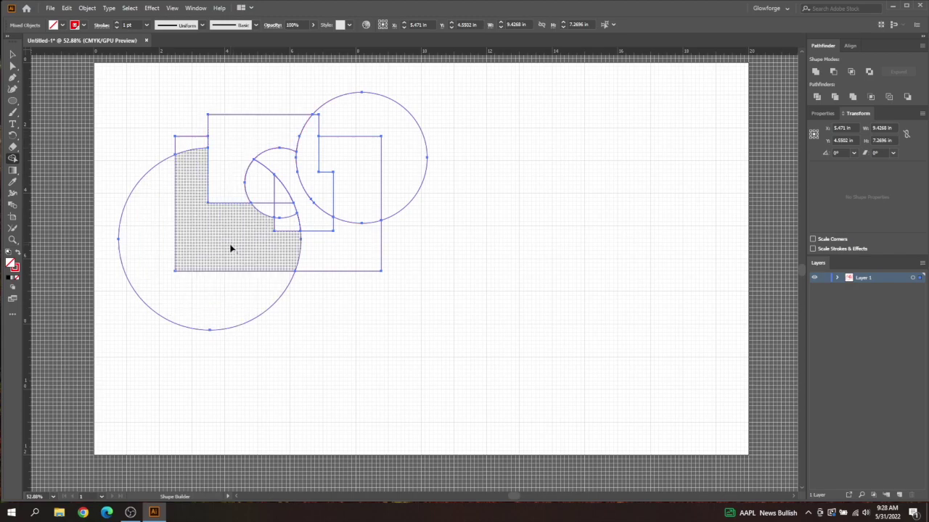
drag(231, 237, 293, 224)
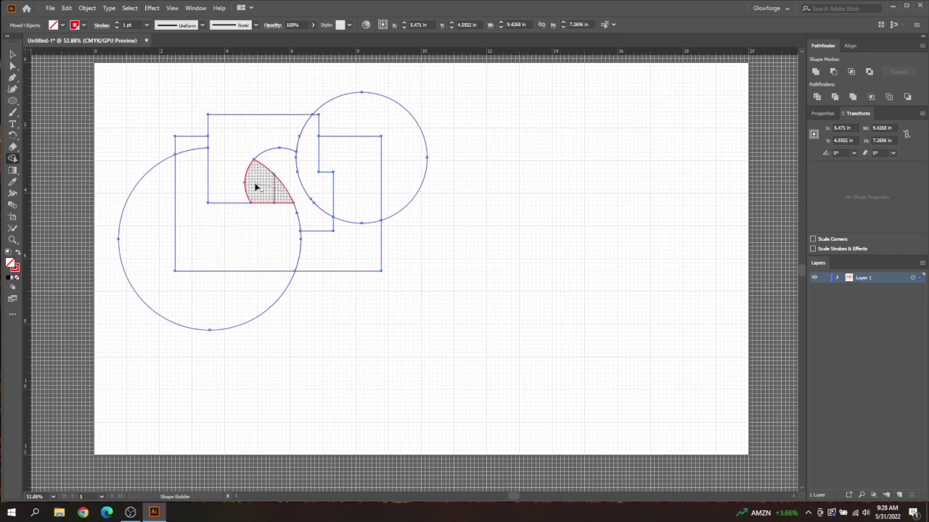
drag(254, 186, 284, 190)
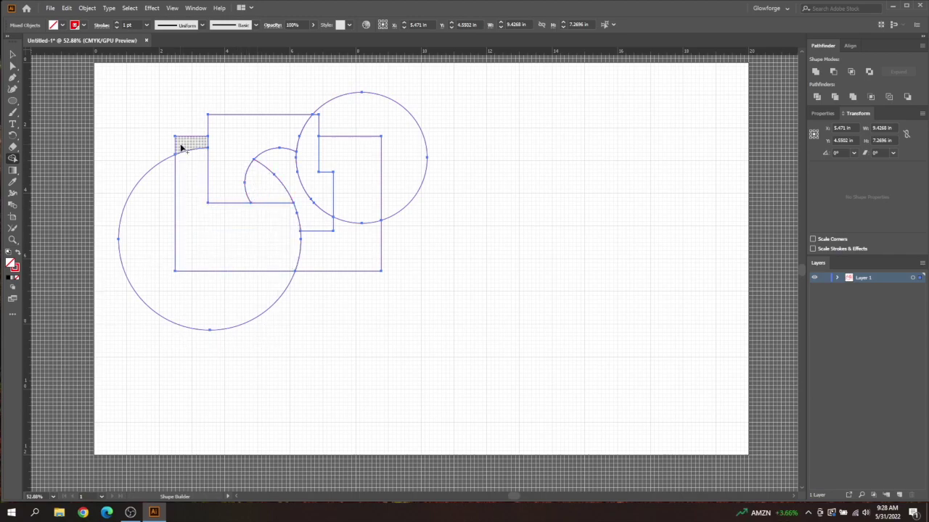
drag(186, 148, 178, 257)
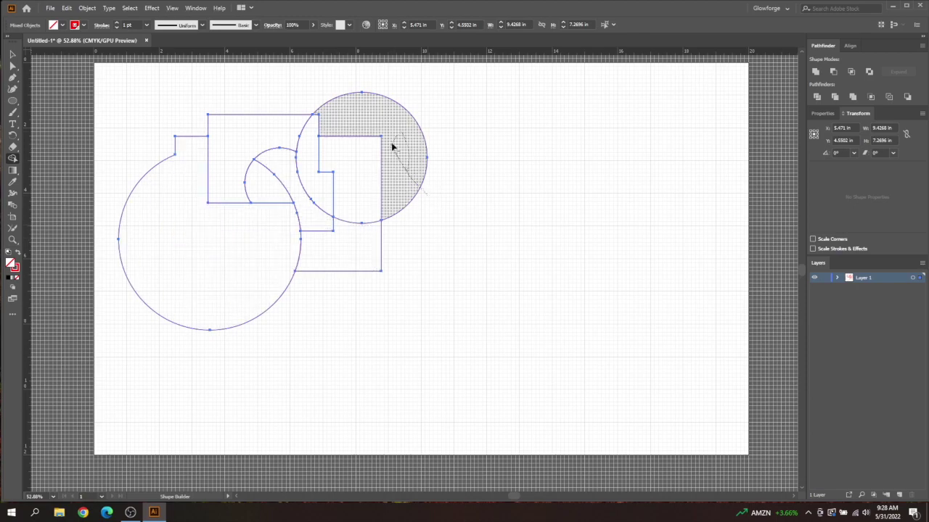
Step: Alt-drag with Shape Builder to delete the upper circle's outer part and the lower rectangle piece
alt+drag(392, 147, 391, 145)
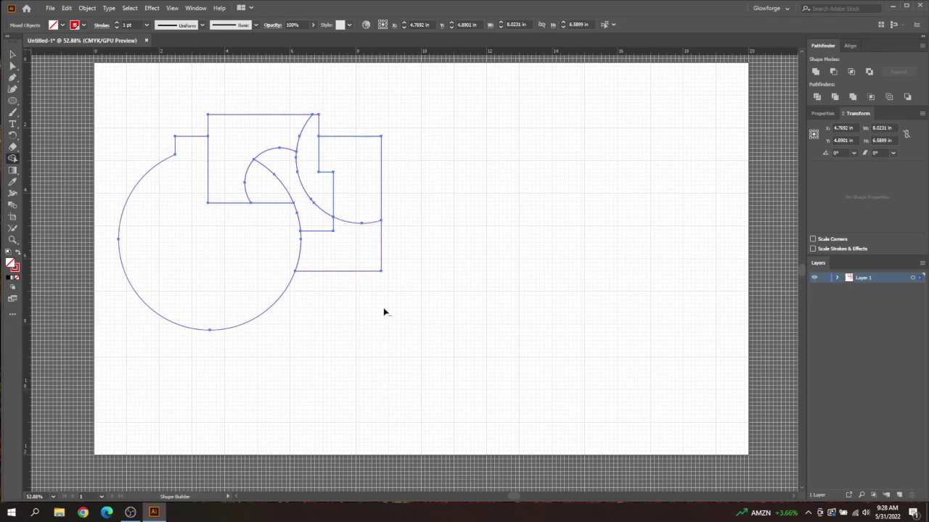
alt+drag(383, 310, 342, 259)
Step: Draw three stacked overlapping circles, large base to small head, on the right side
click(15, 104)
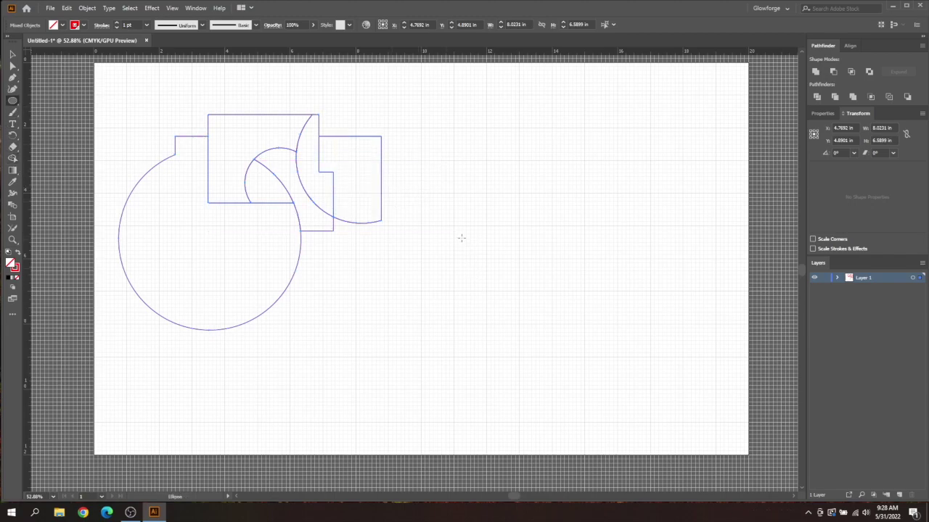
mouse_move(461, 238)
mouse_down()
mouse_move(529, 317)
mouse_move(573, 349)
mouse_up()
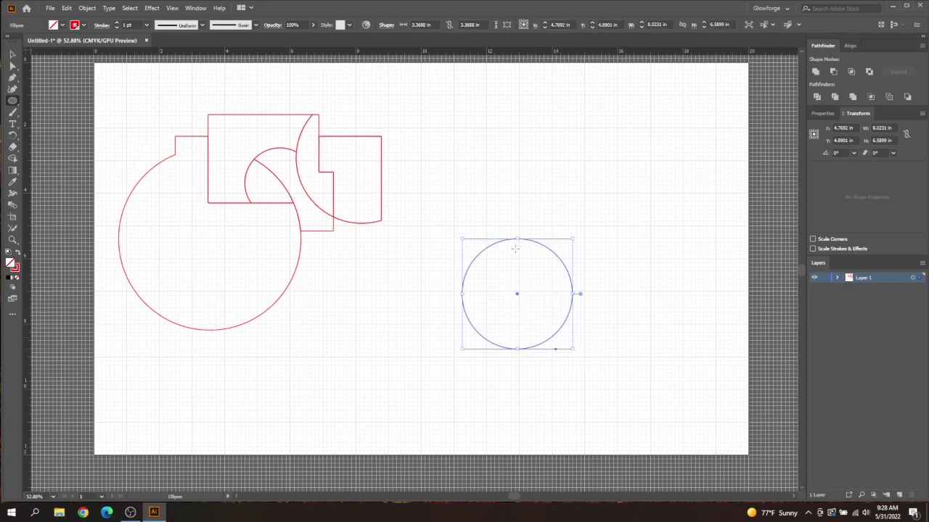
mouse_move(491, 201)
mouse_down()
mouse_move(552, 281)
mouse_move(571, 281)
mouse_up()
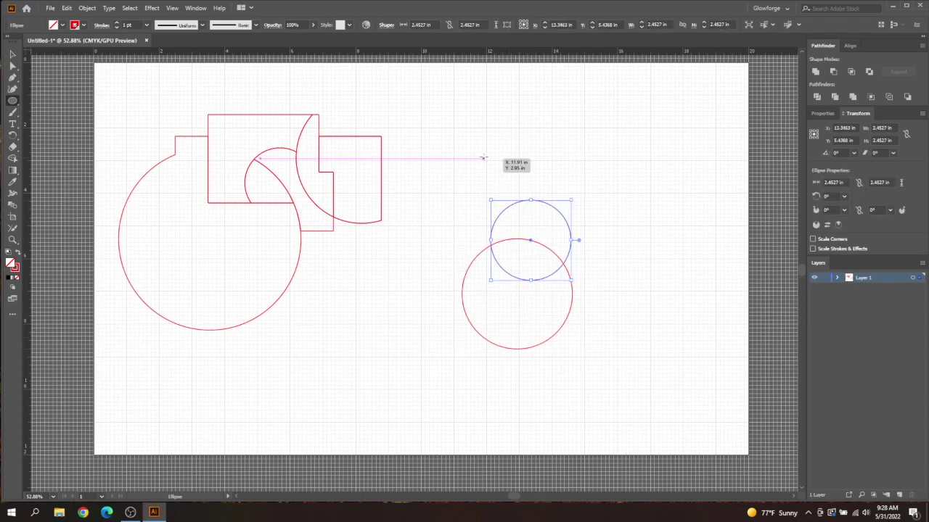
drag(487, 148, 557, 217)
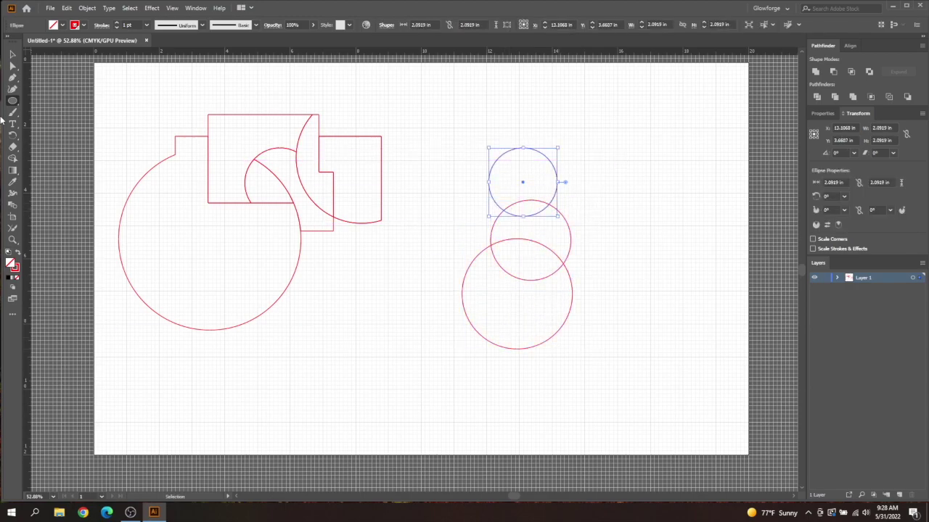
Step: Select the three circles, centre them with Horizontal Align Center, and deselect
click(13, 55)
drag(623, 163, 469, 333)
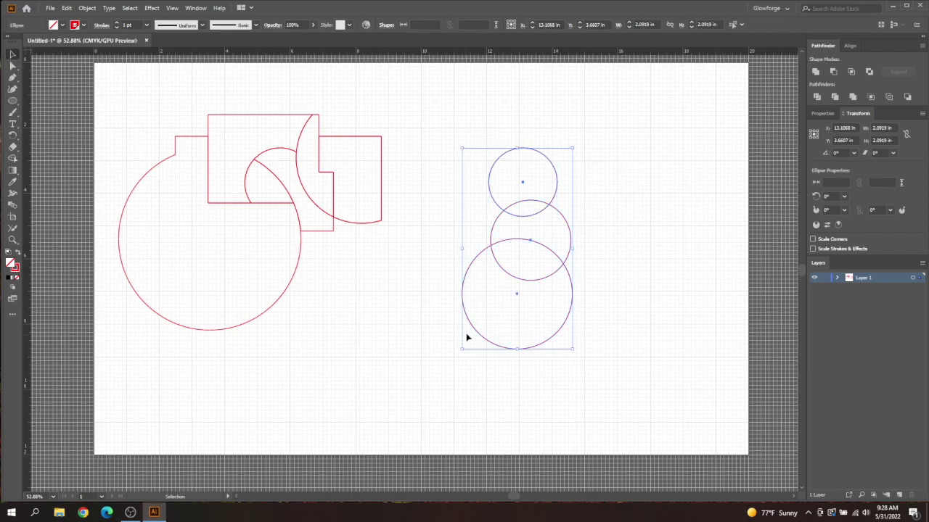
click(850, 45)
click(833, 71)
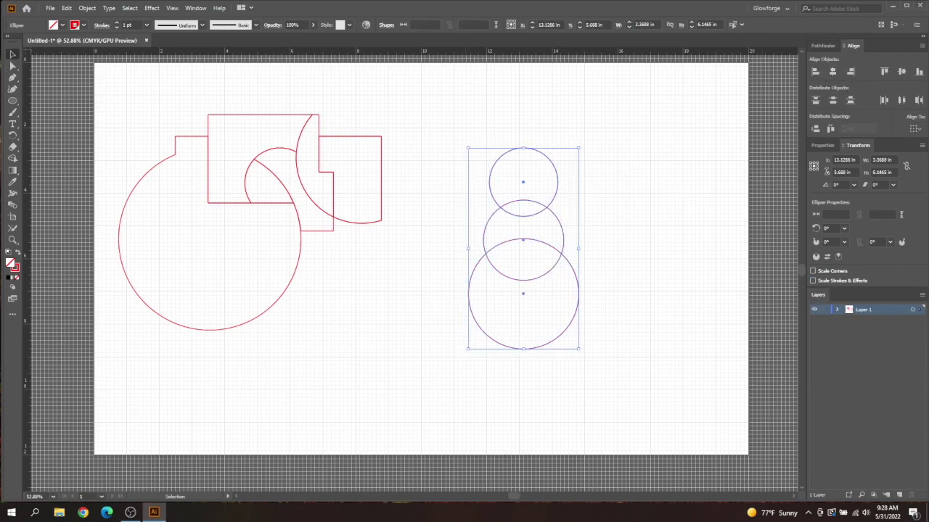
click(690, 220)
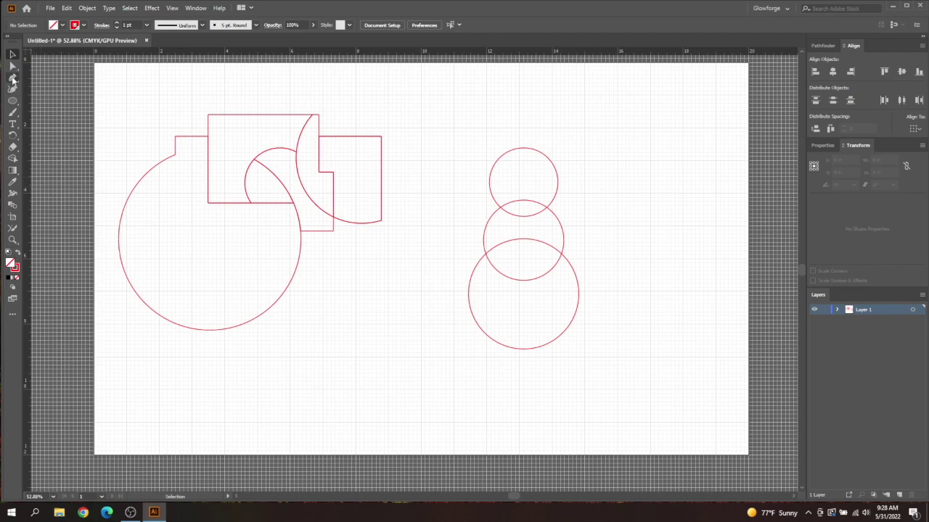
click(13, 158)
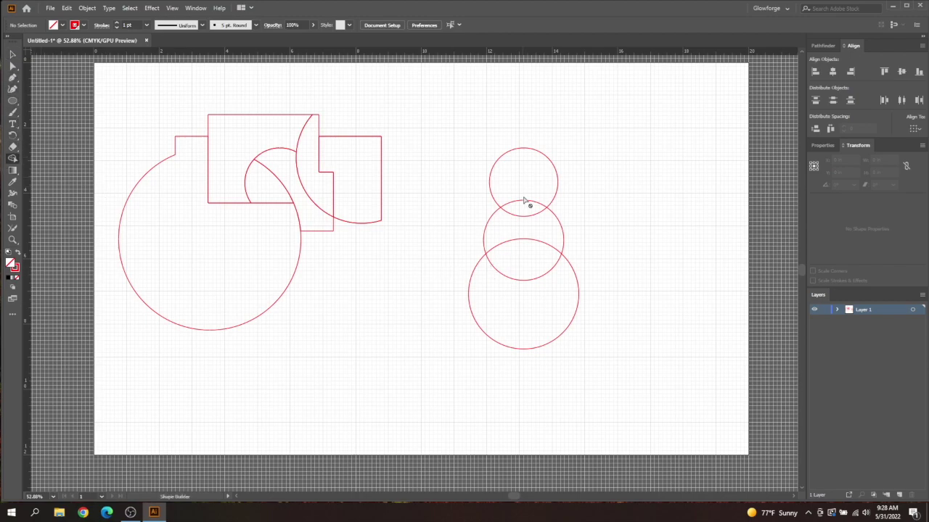
Step: Select the stacked circles and drag through them with Shape Builder to unite them
click(12, 55)
drag(527, 222, 483, 276)
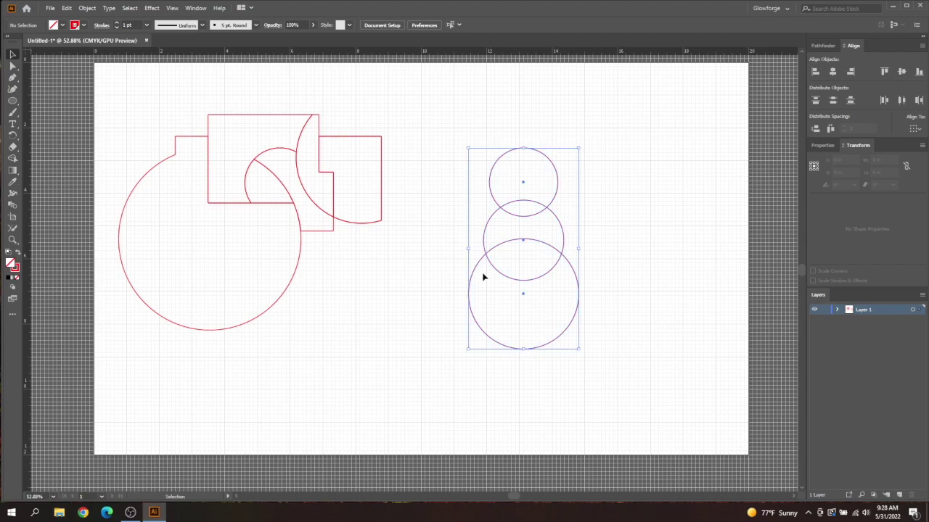
click(13, 158)
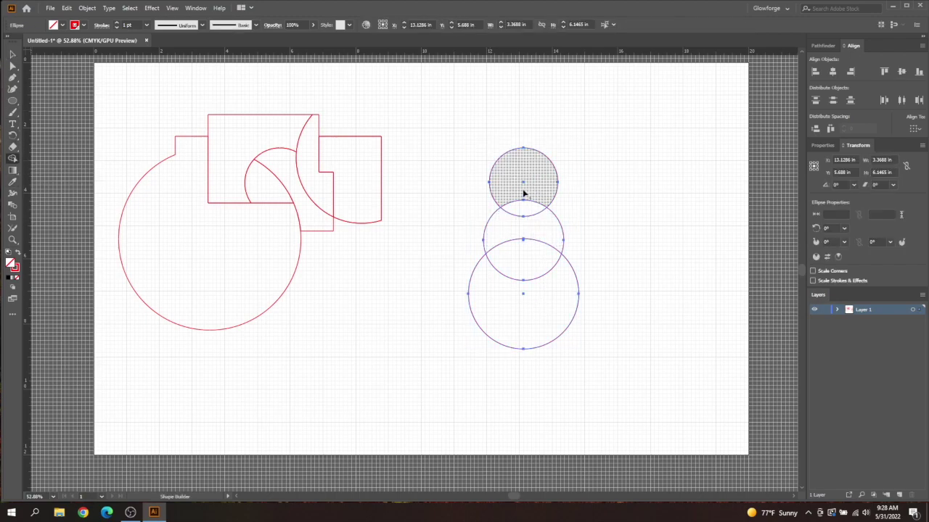
drag(525, 193, 514, 319)
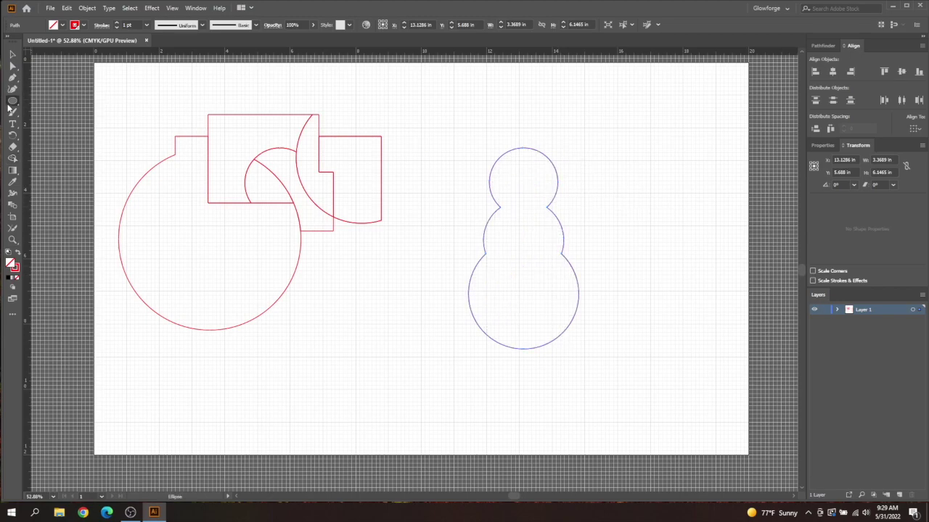
Step: Add a thin rectangle for the arms across the snowman's middle, nudge it, and select everything
drag(12, 101, 55, 98)
mouse_move(431, 198)
mouse_down()
mouse_move(499, 205)
mouse_move(507, 220)
mouse_move(492, 218)
mouse_move(483, 229)
mouse_move(603, 232)
mouse_move(615, 195)
mouse_up()
click(10, 54)
drag(571, 213, 596, 213)
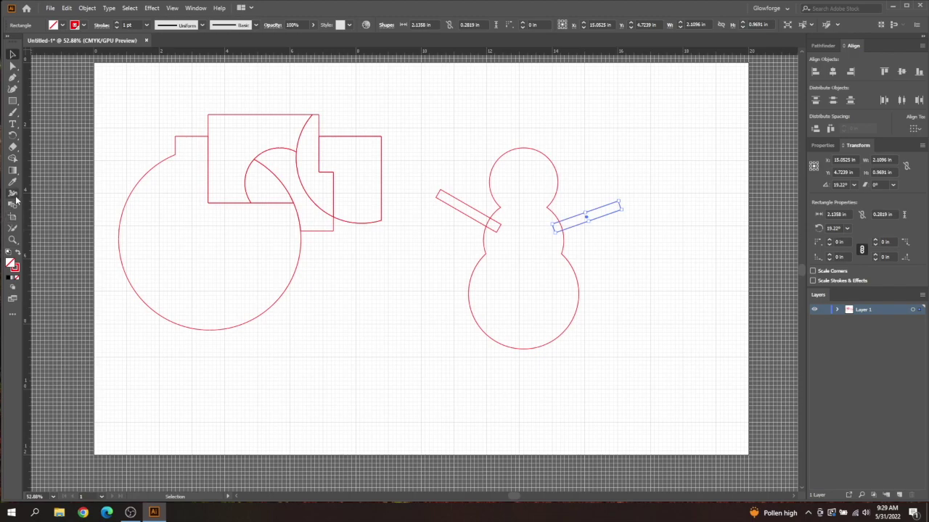
drag(476, 124, 566, 305)
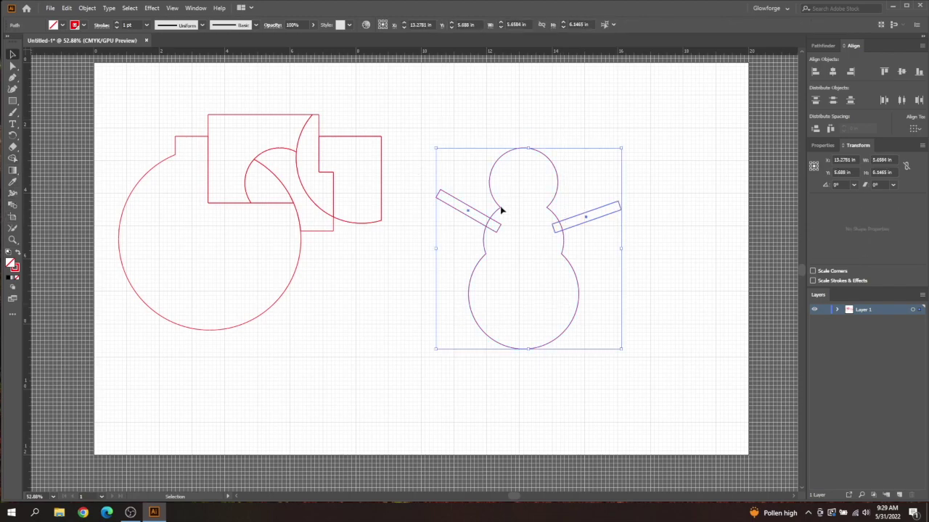
Step: With Shape Builder, drag the left and right arms into the body to unite them, then deselect
click(12, 160)
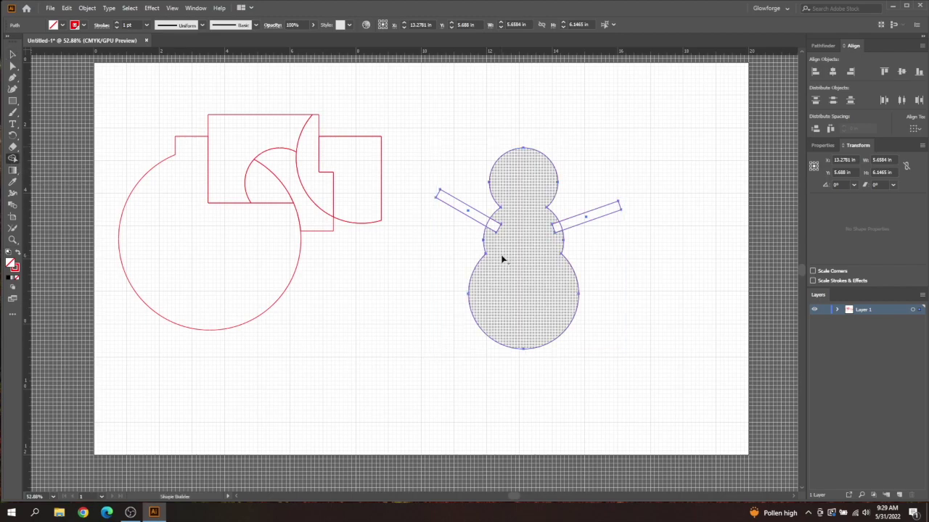
drag(516, 251, 485, 223)
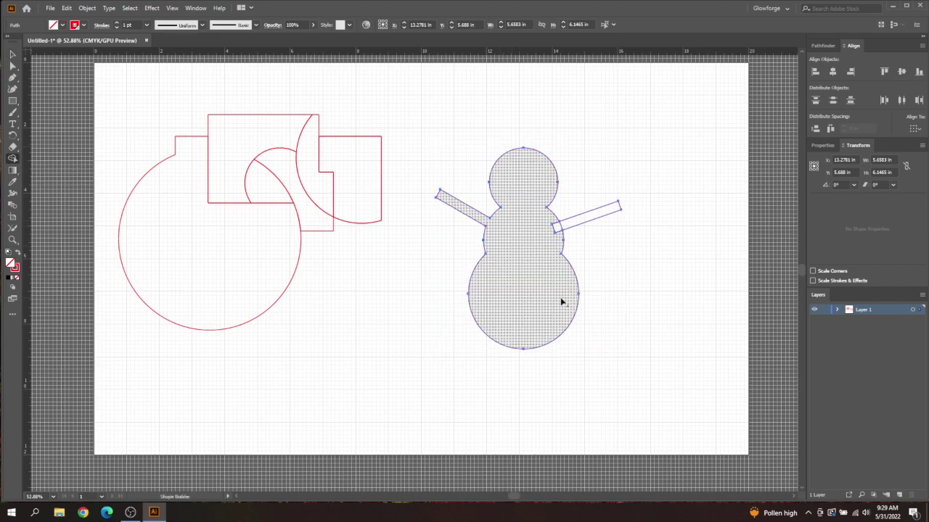
drag(528, 243, 560, 228)
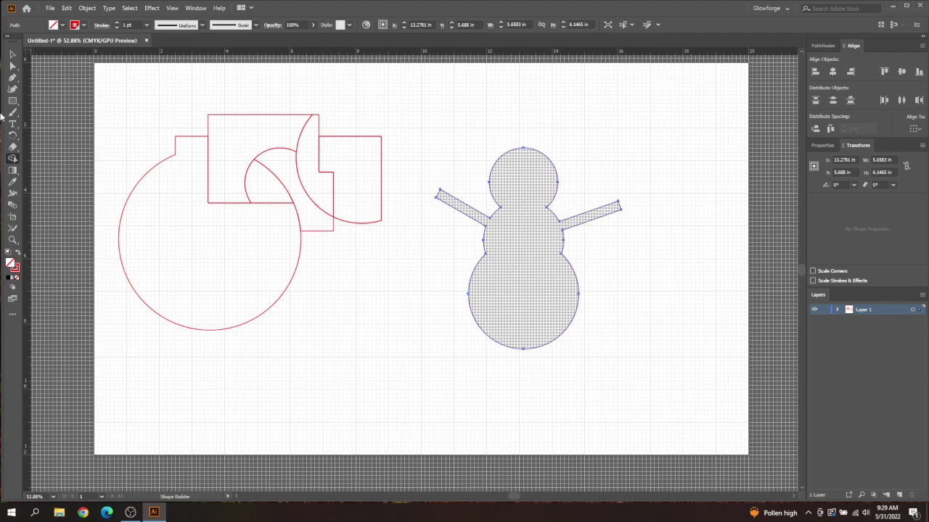
click(13, 54)
click(646, 347)
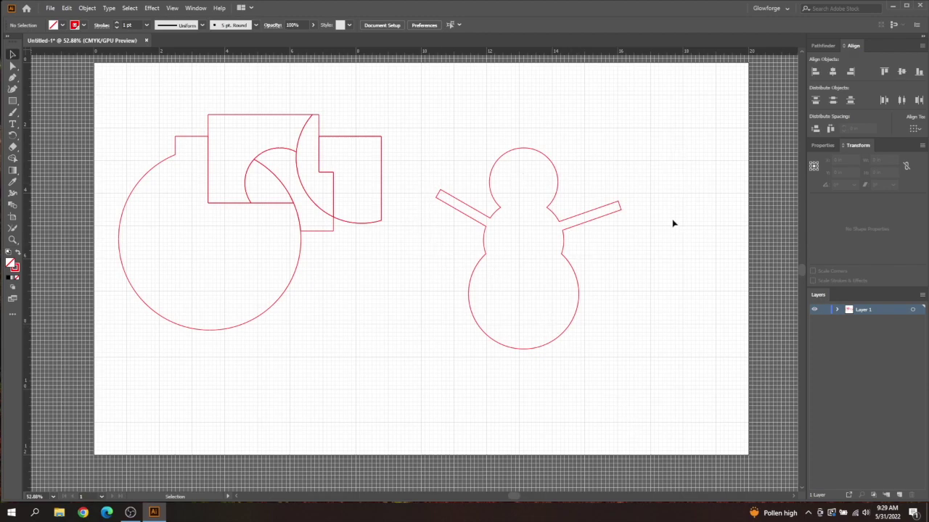
Step: Drag the snowman up and left toward the puzzle shapes, then deselect it
drag(561, 239, 552, 203)
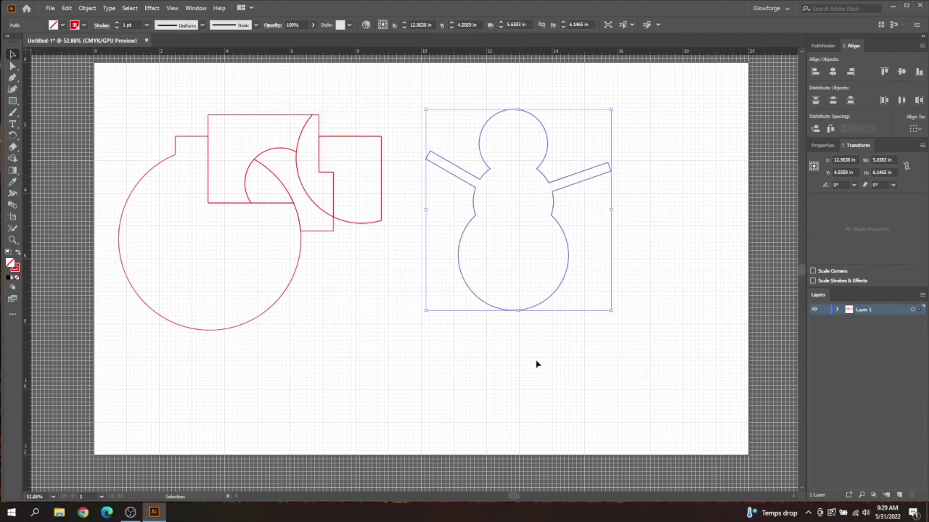
drag(551, 209, 524, 213)
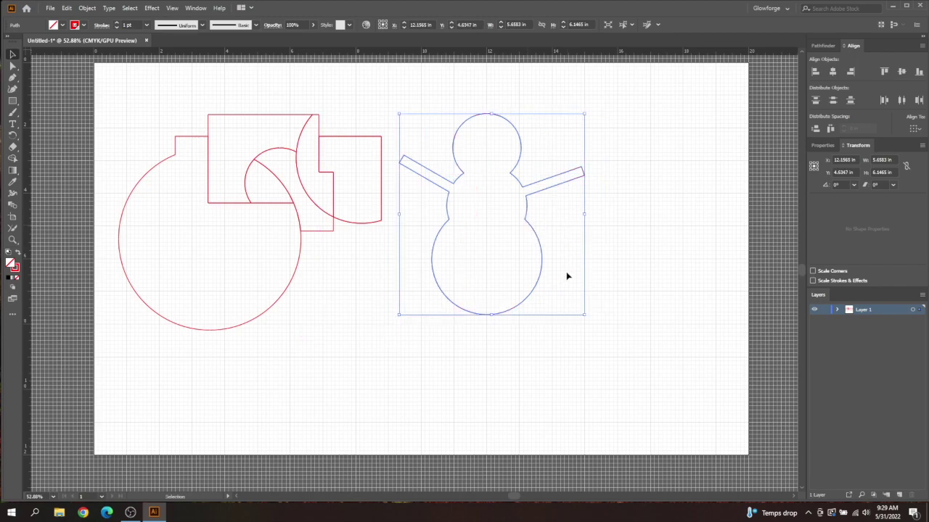
click(370, 354)
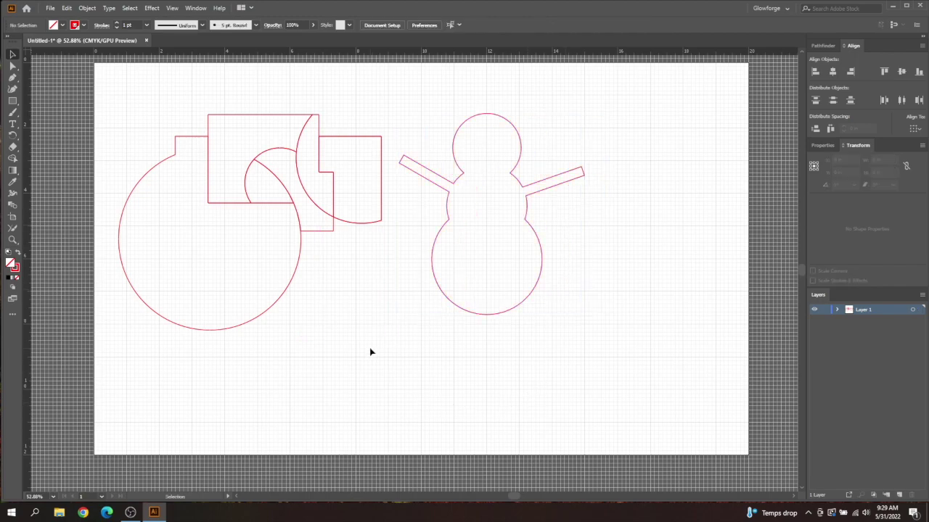